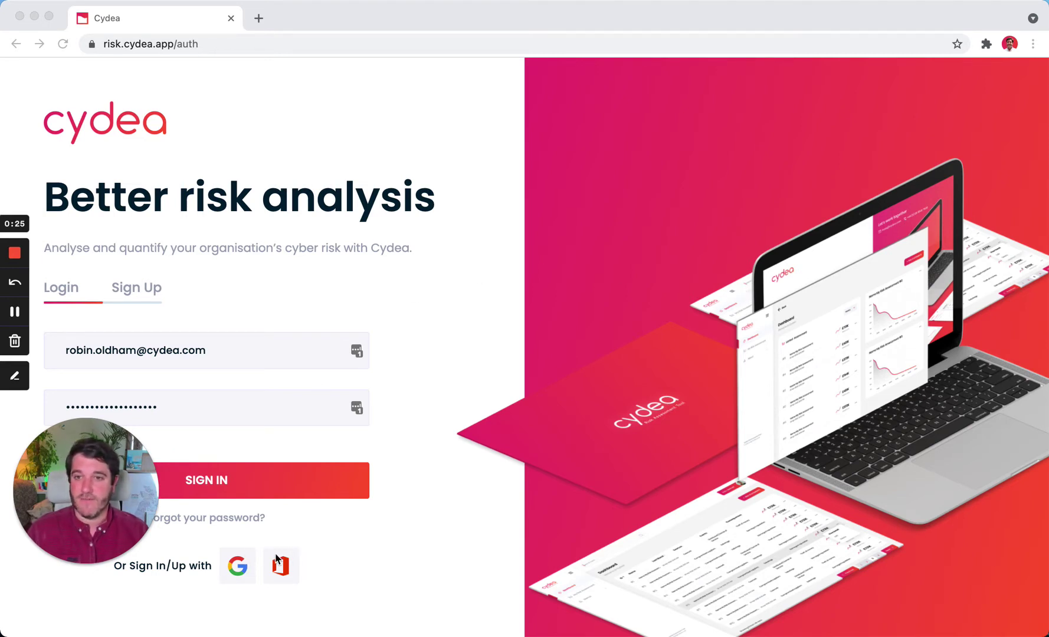
Sign in with the Google account and start a new assessment named "ACME Corporation".
click(236, 565)
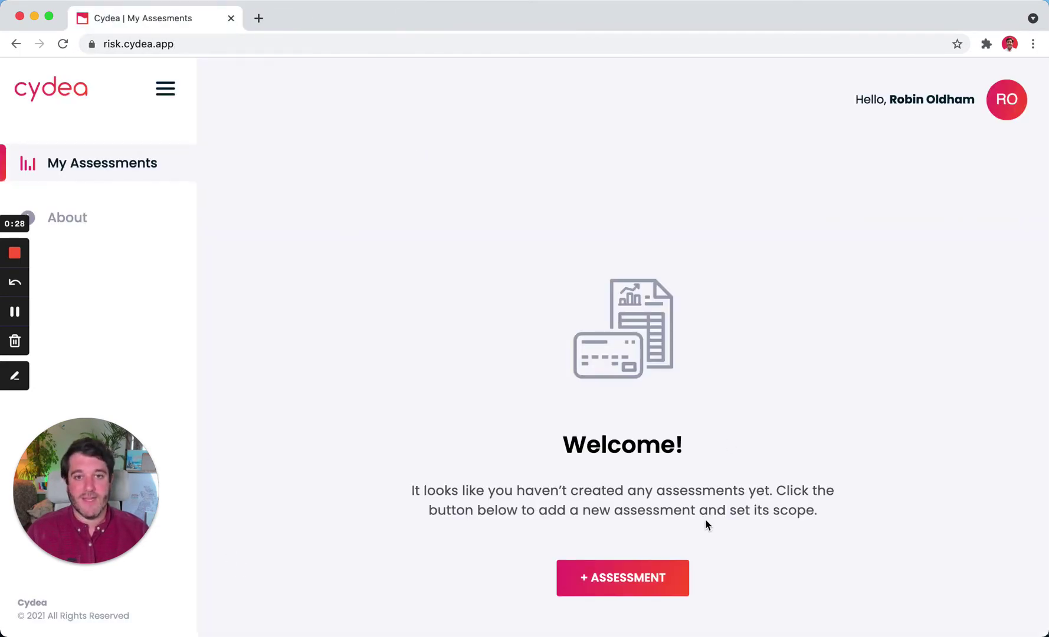
click(678, 579)
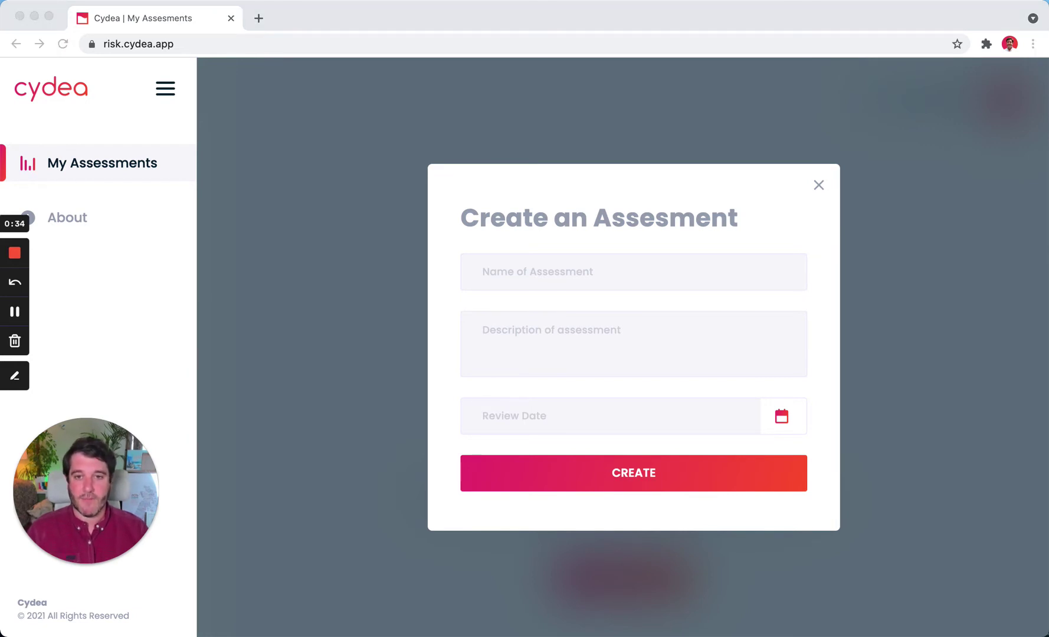
click(732, 278)
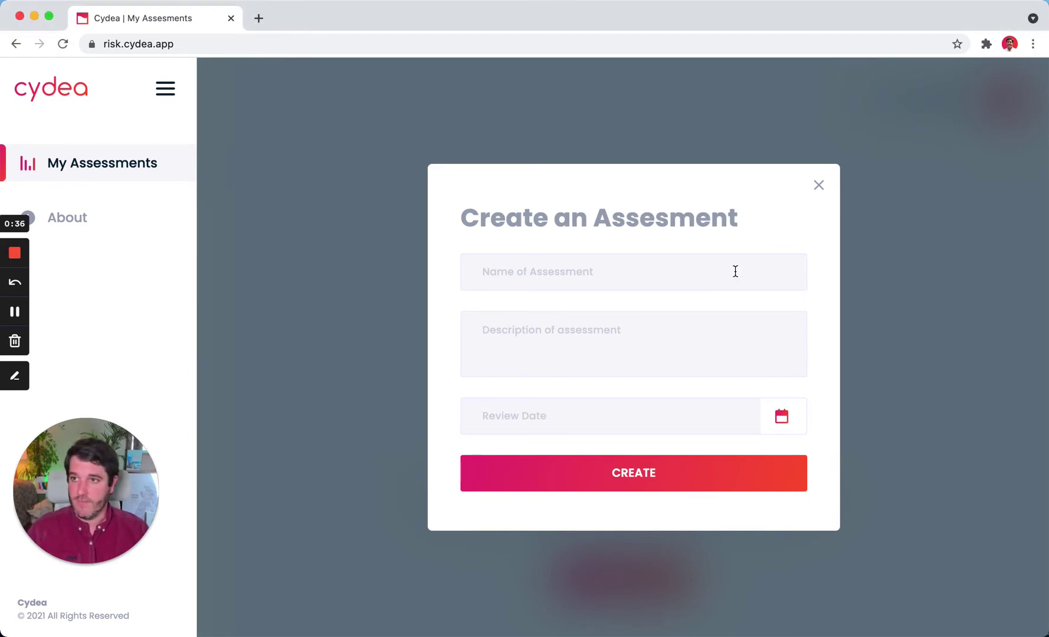
text(ACME Corporation)
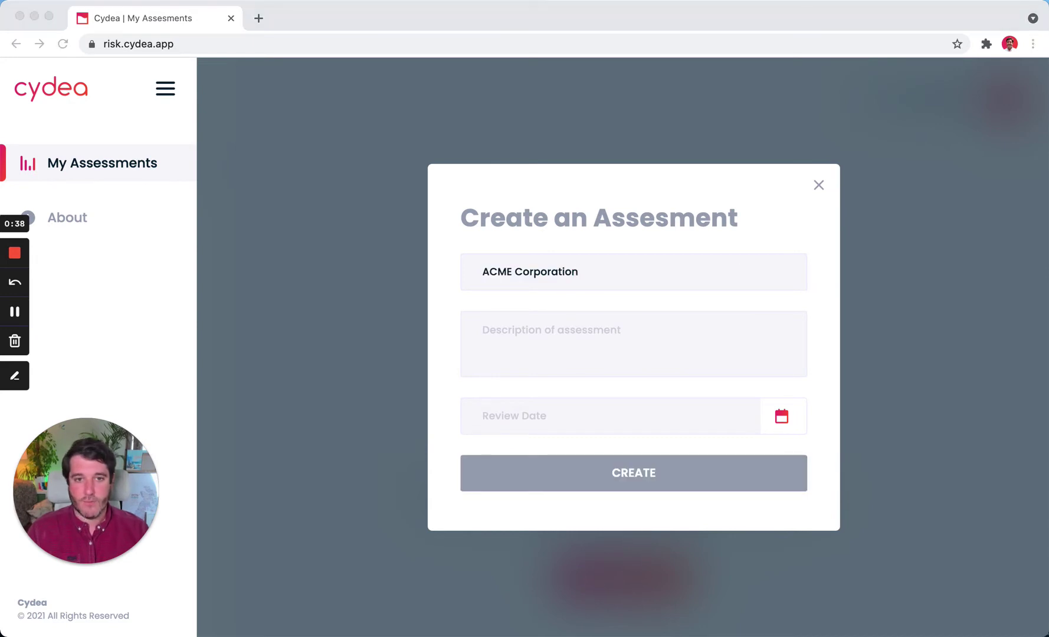
Describe the assessment as "Covers the whole of ACME Corporation and our manufacture of high quality anvils.".
click(625, 335)
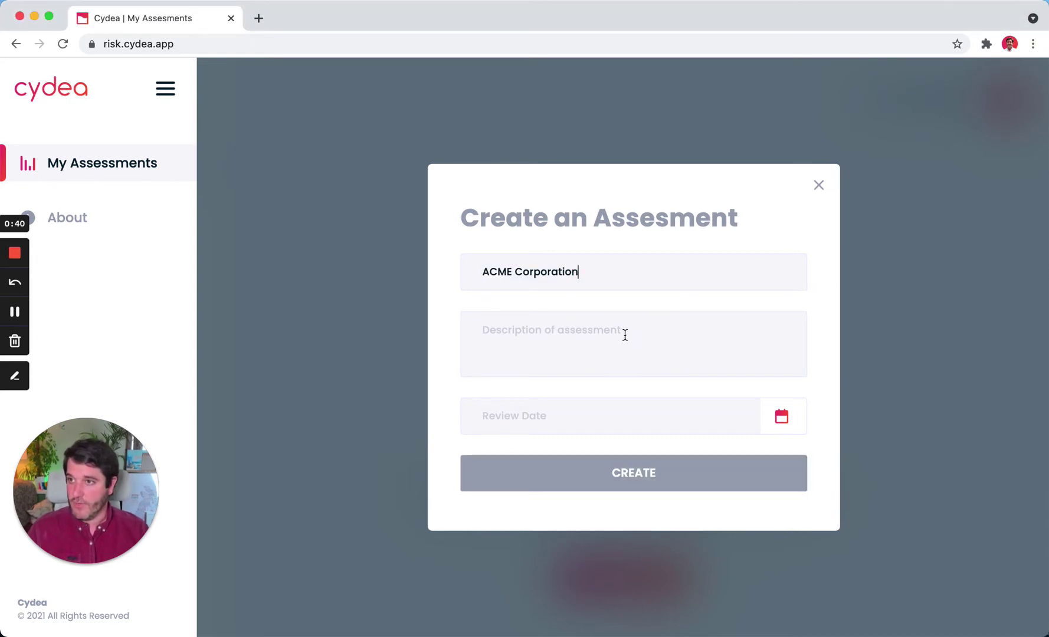
text(Covers the whole of ACME Corporation and our manufacture of high quality anvils.)
key(BackSpace)
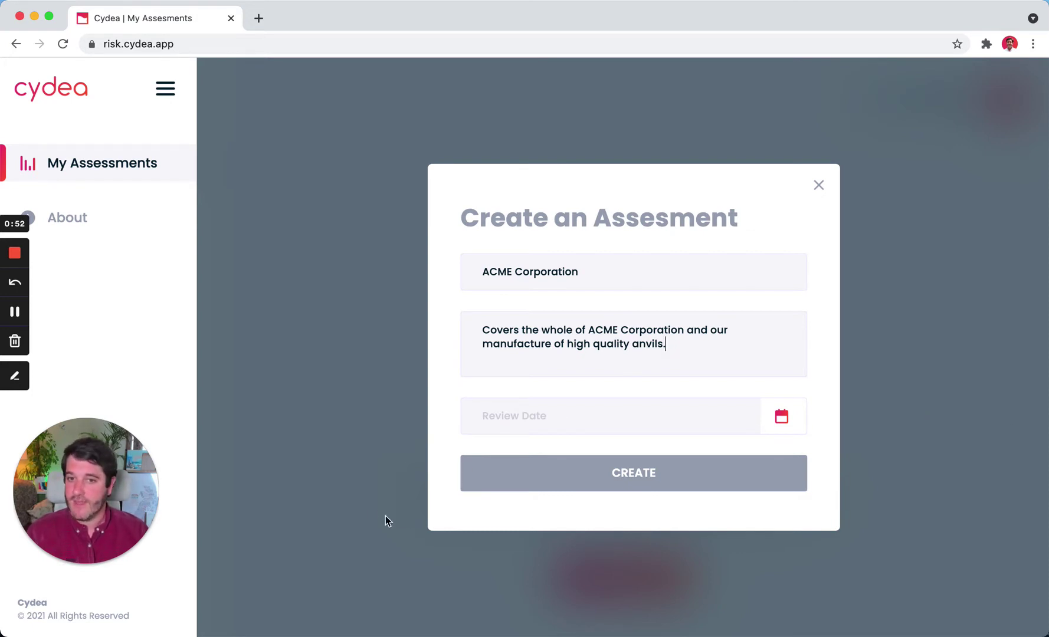
Set the assessment's review date to 14-10-2021 and create the assessment.
click(779, 417)
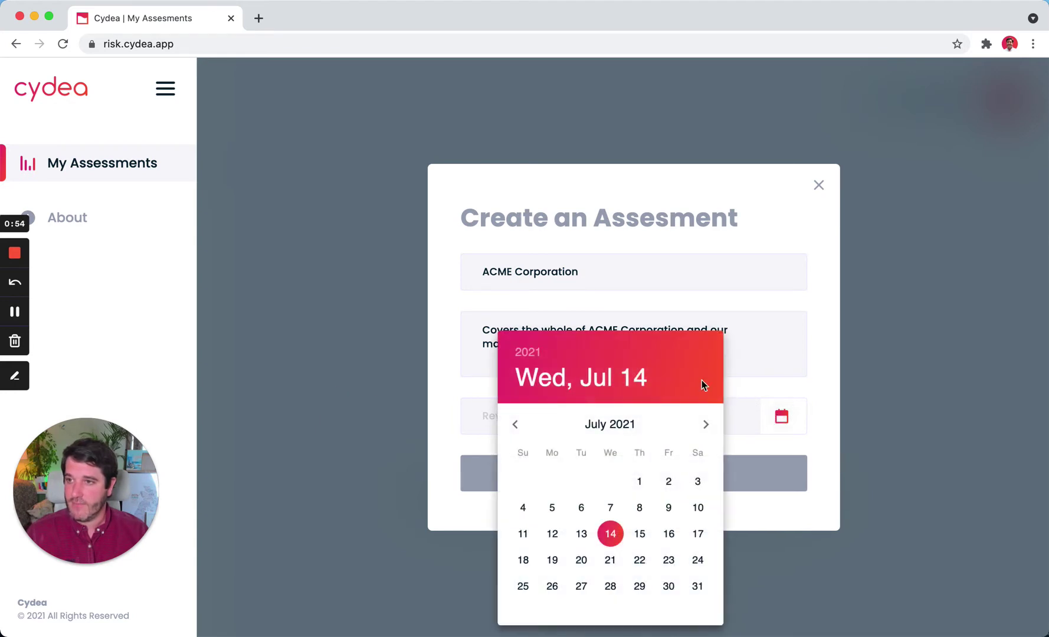
click(707, 425)
click(708, 426)
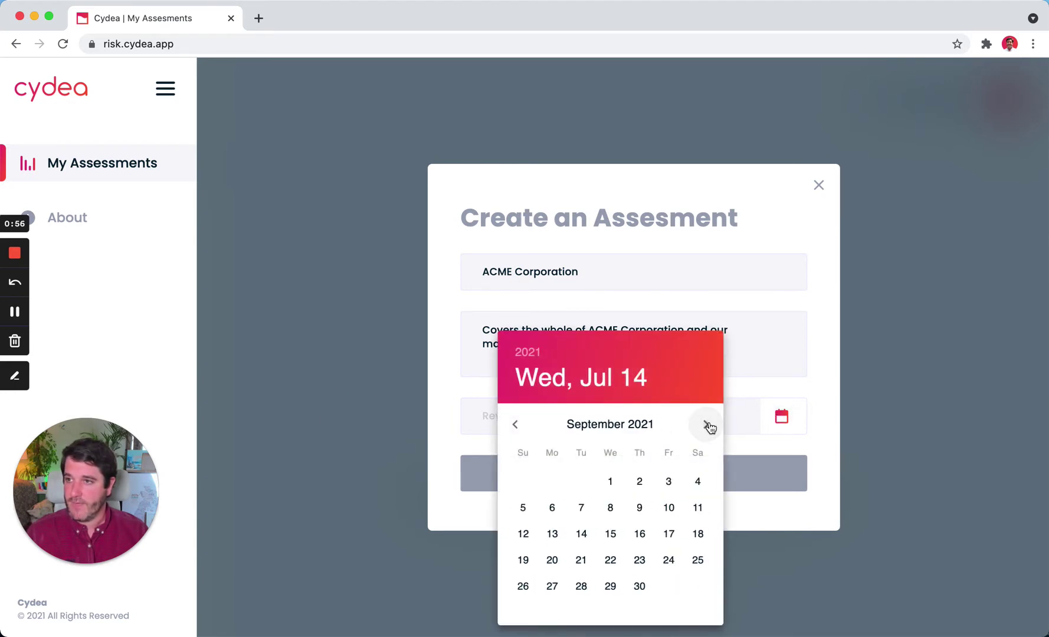
click(707, 426)
click(639, 534)
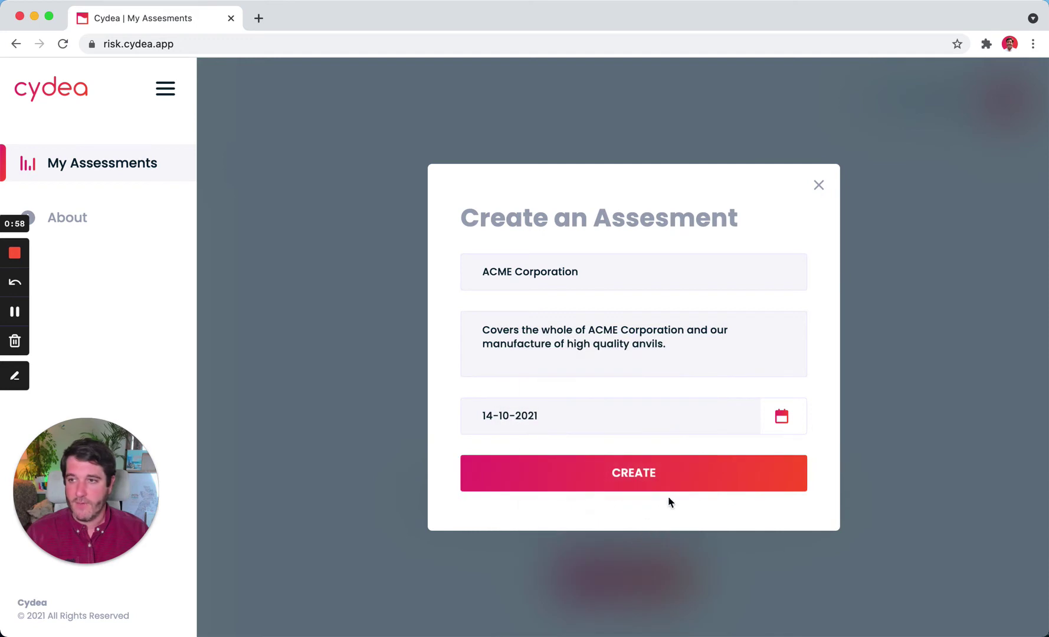
click(698, 477)
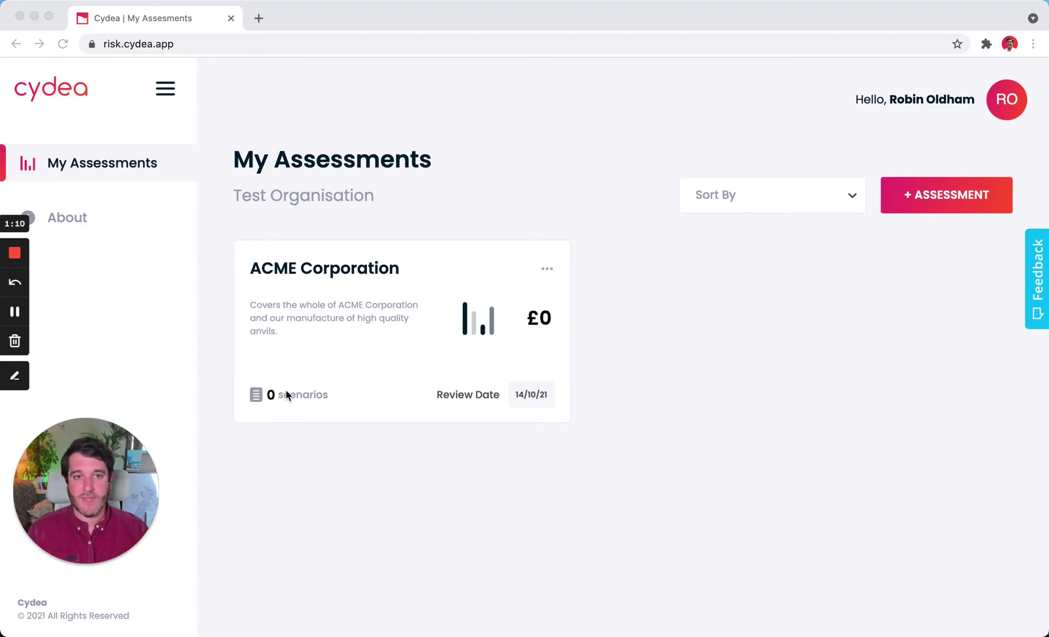
Open the ACME Corporation assessment and start a new risk scenario named "Ransomware disrupts our production line".
click(312, 357)
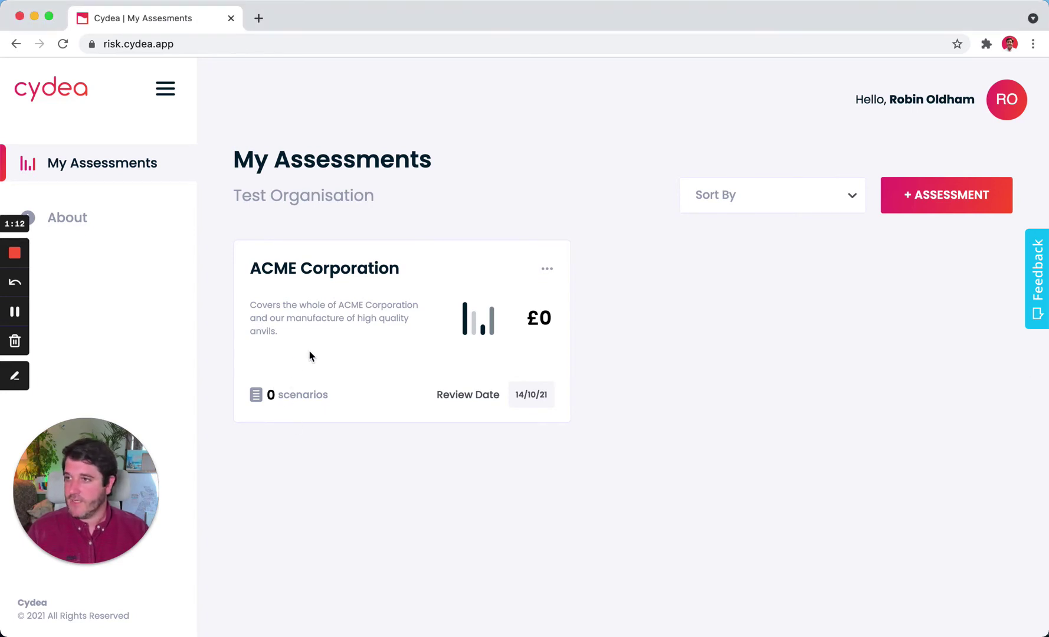
click(307, 279)
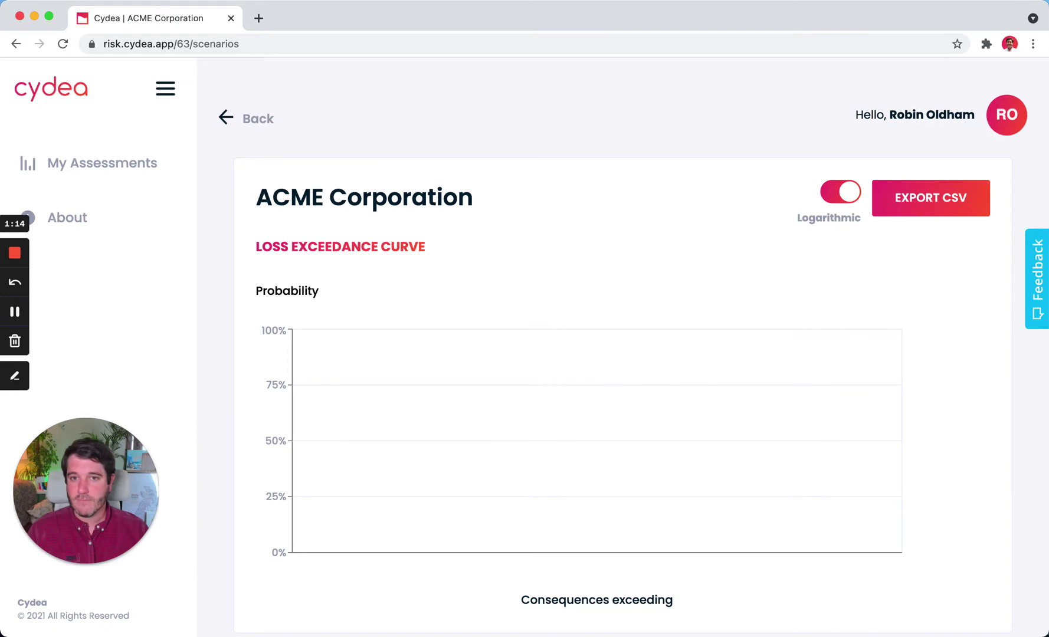
scroll(773, 429, down, 3)
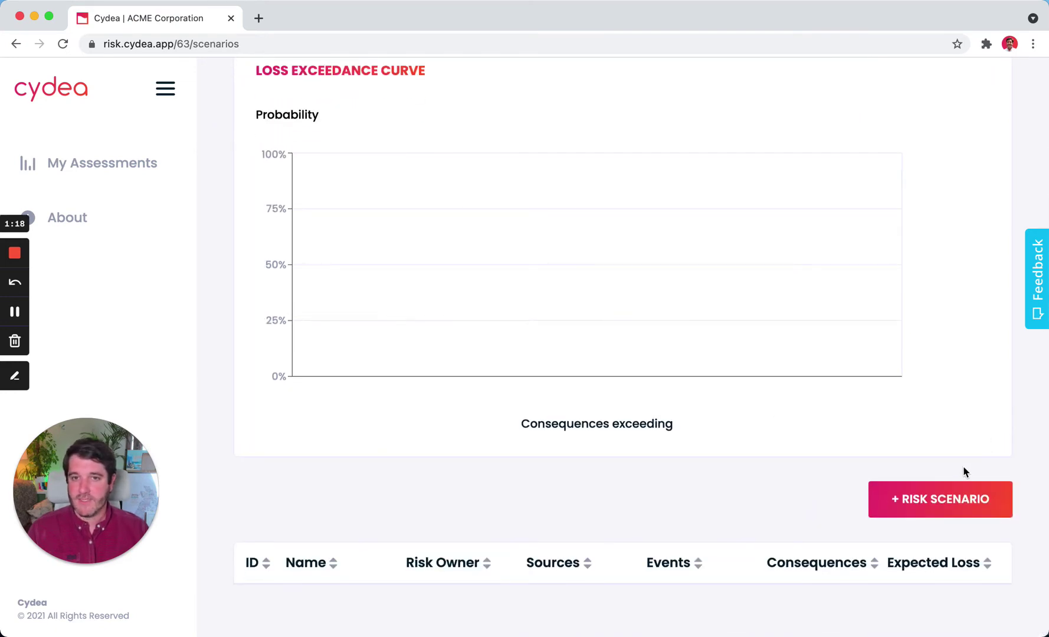
click(939, 506)
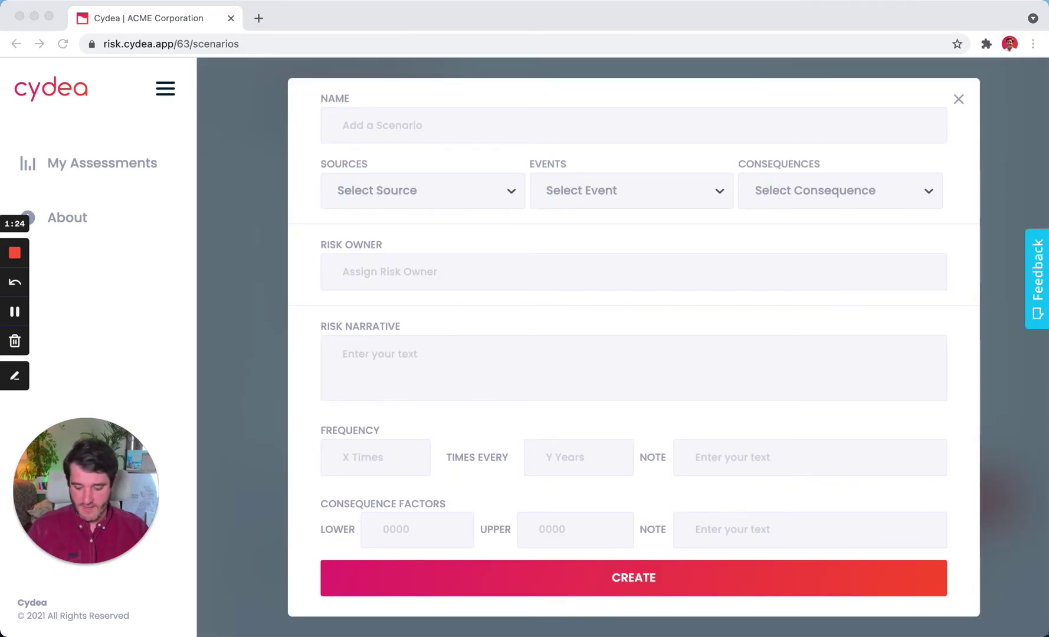
click(655, 130)
text(Ransomware disrupts our production line)
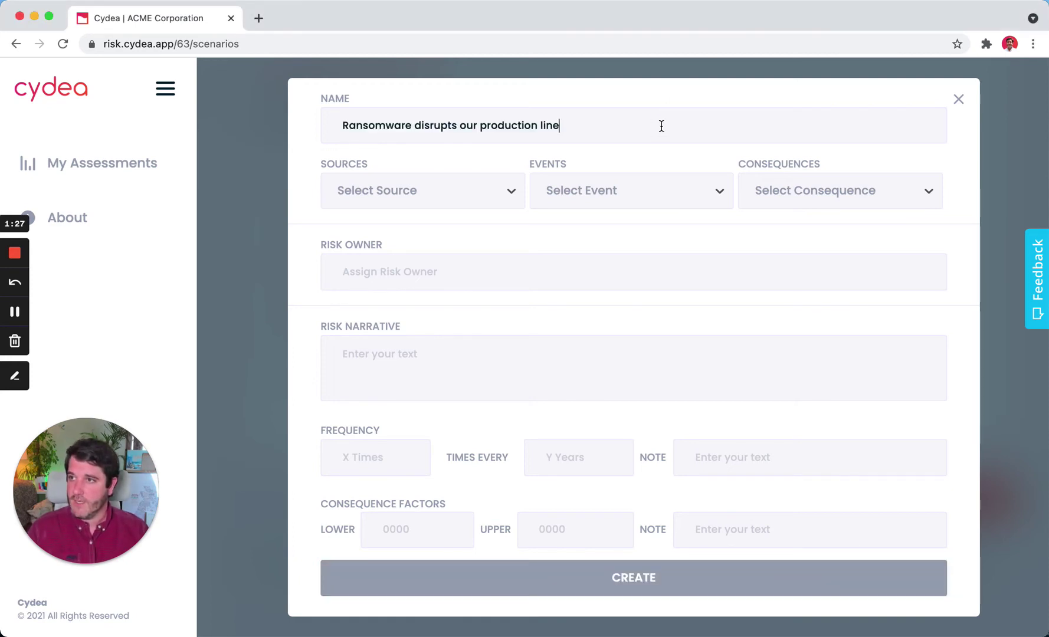
Classify the scenario with source Criminals (external), event Ransomware and consequence Business Disruption.
click(474, 199)
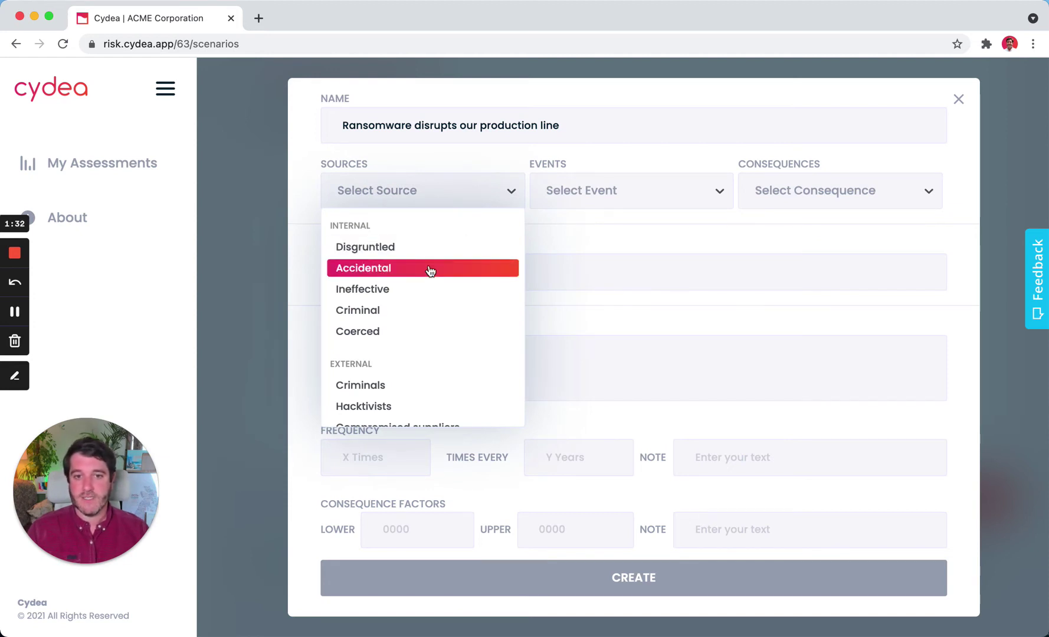
scroll(398, 325, down, 2)
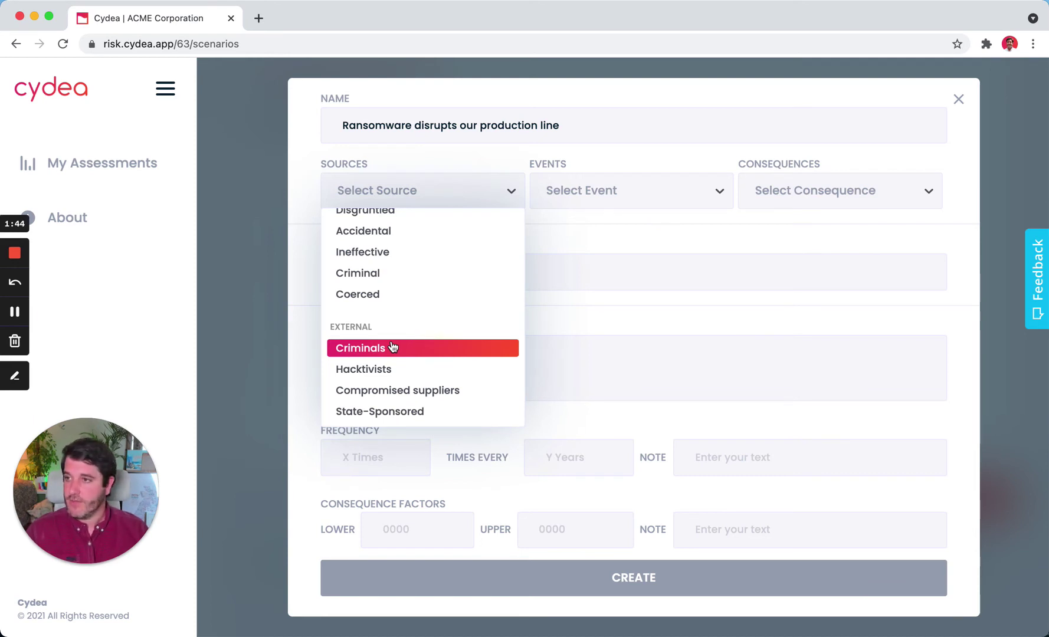
click(393, 347)
click(607, 190)
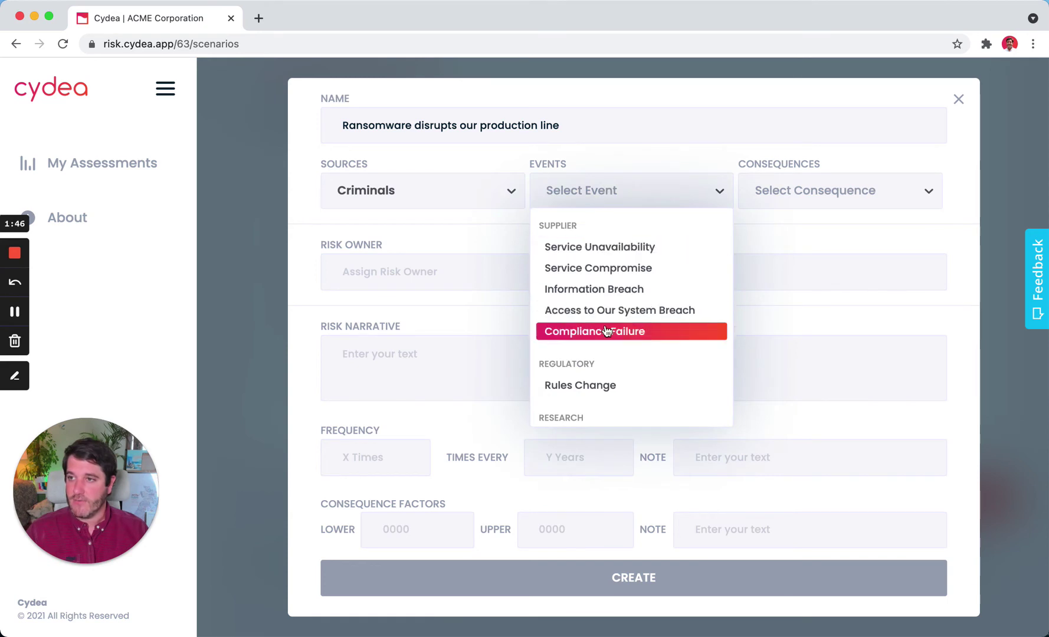
scroll(607, 331, down, 5)
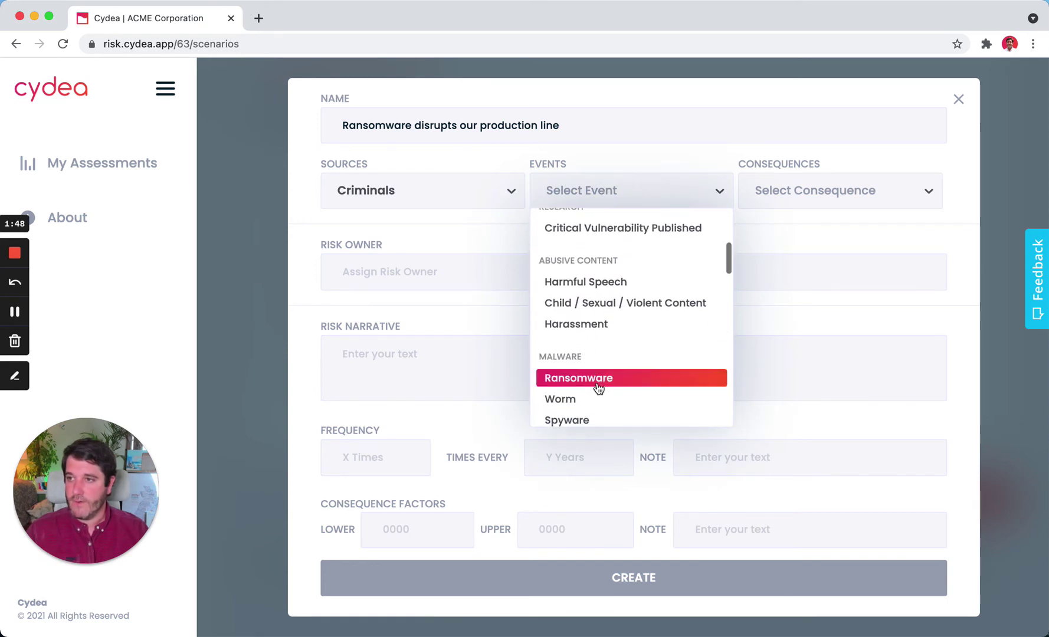
click(599, 381)
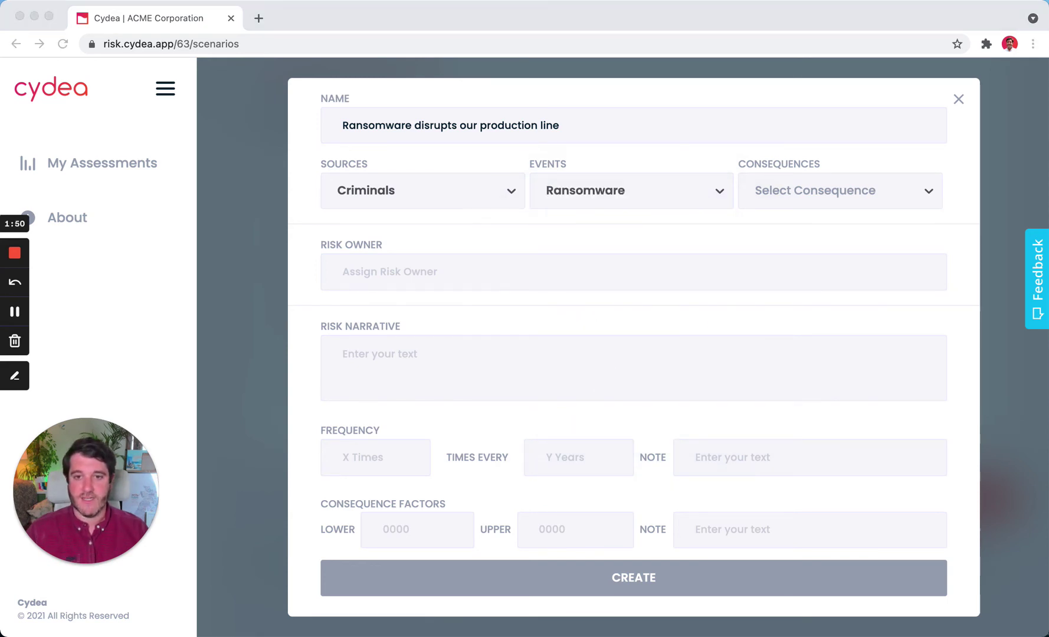
click(784, 200)
click(812, 197)
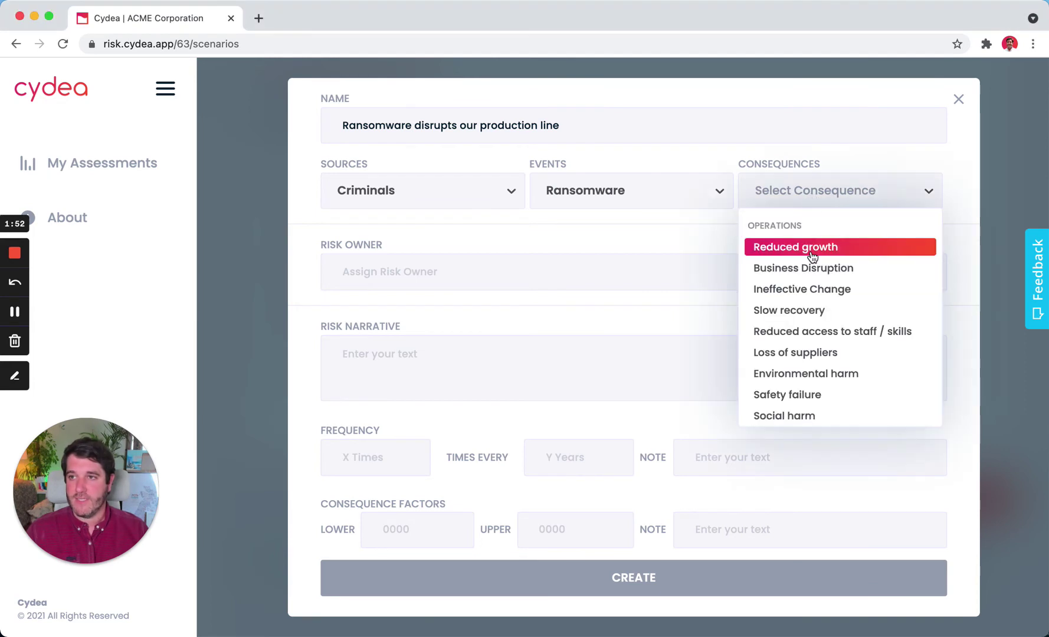
click(812, 269)
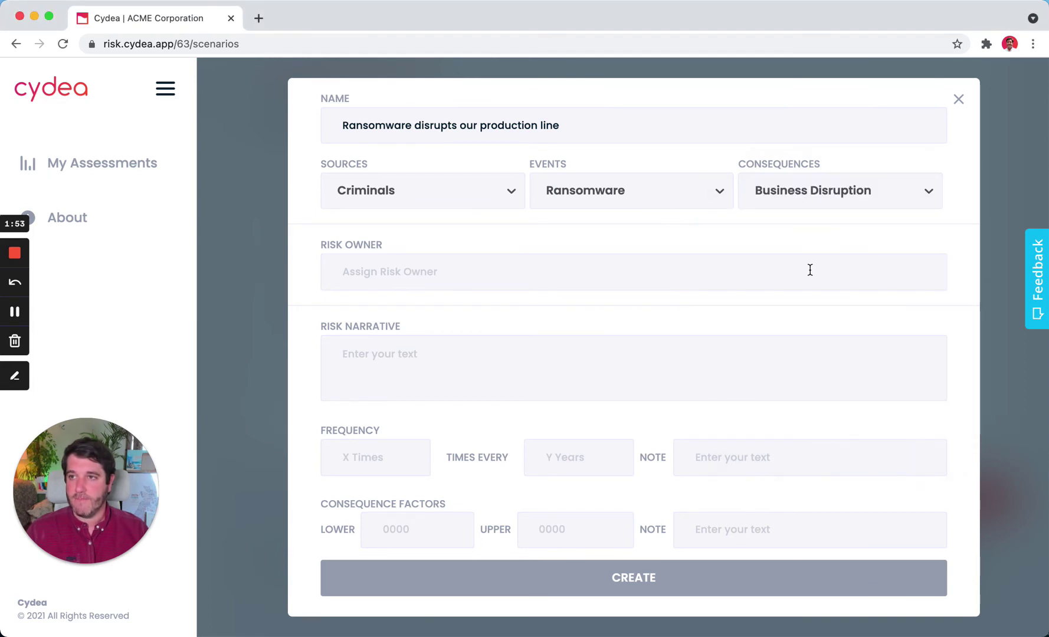
Enter the risk owner's full name and a narrative on ransomware halting anvil production, causing business disruption, response costs and potential ransom payments.
click(384, 284)
text(Chu)
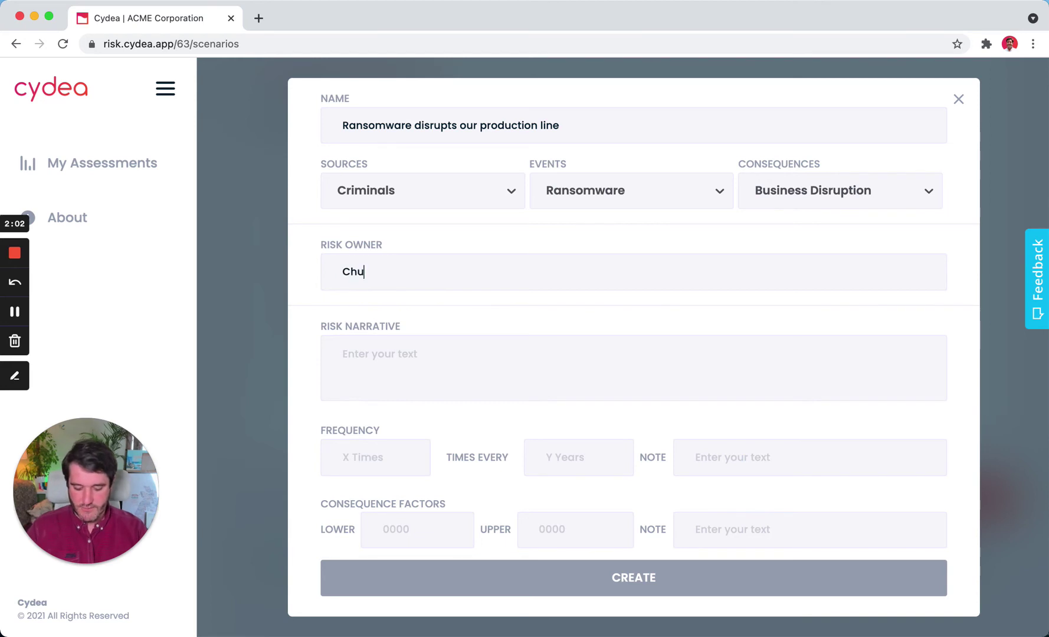
text(ck Jones)
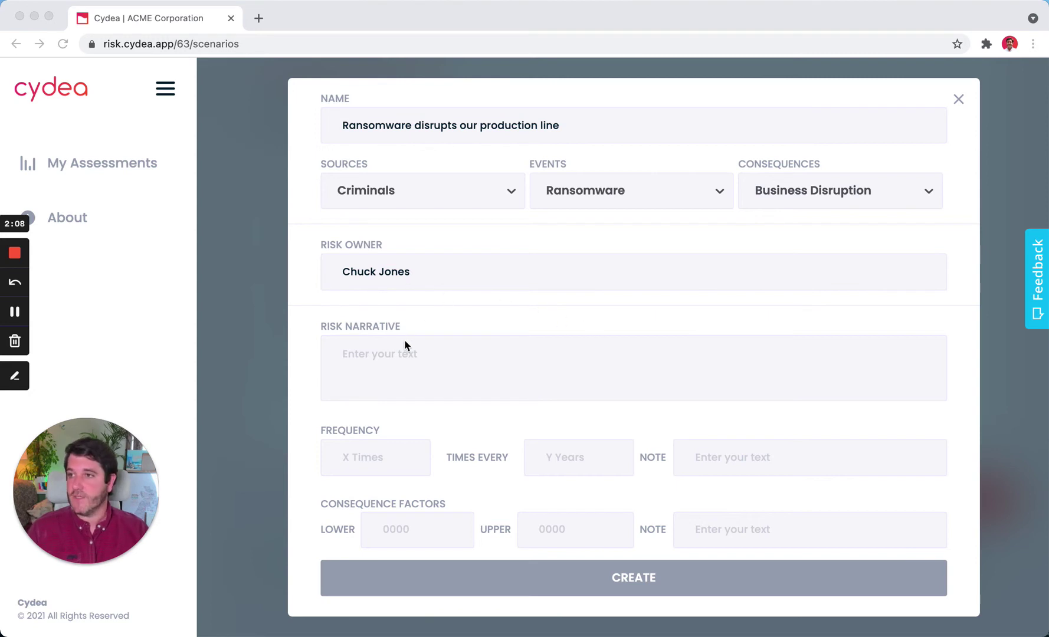
click(406, 355)
text(Cyber criminals install ransomware on the IT systems that control our production line, preventing us from manufacturing anvils and demanding a ransom payment to make it available again, causing business disruption and financial consequences from the unplanned response costs and potential ransom payments.)
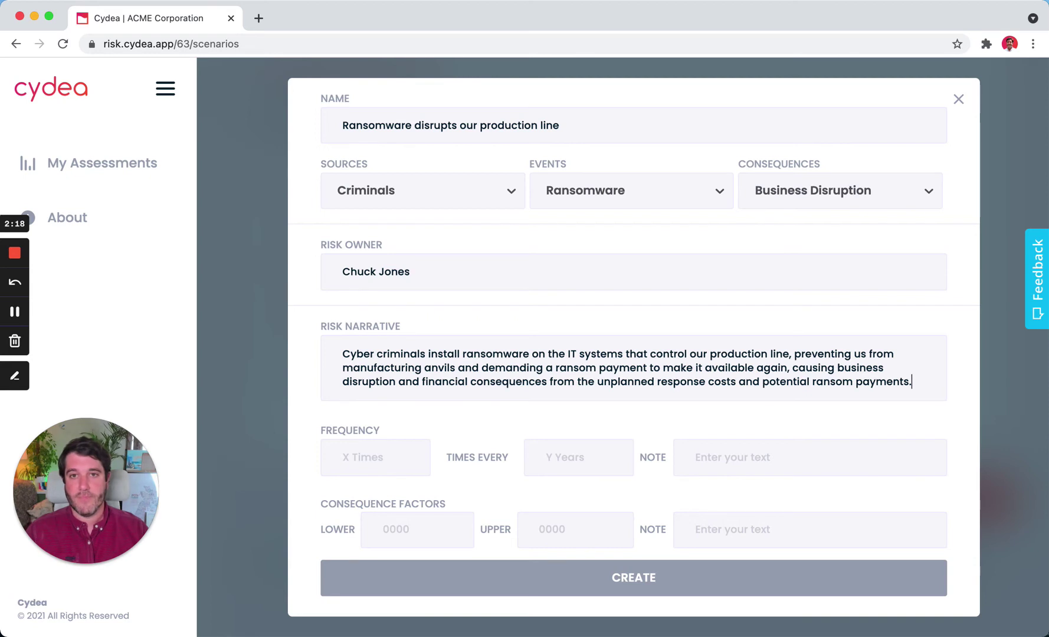
Set the frequency to 1 time every 5 years and paste the justification note beginning "We used threat intelligence".
click(363, 463)
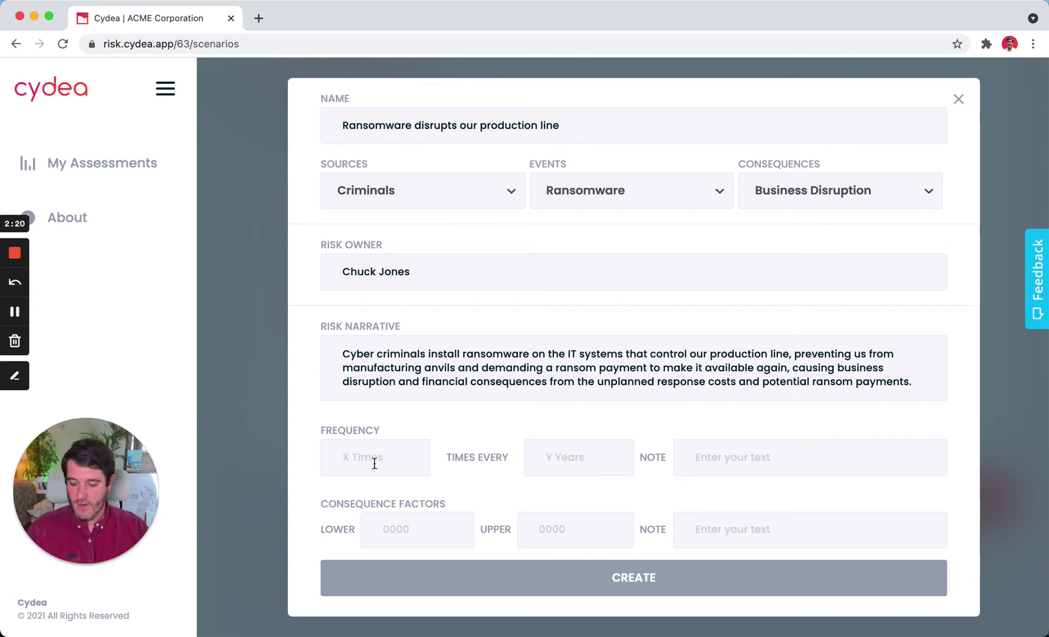
text(1)
key(Tab)
text(5)
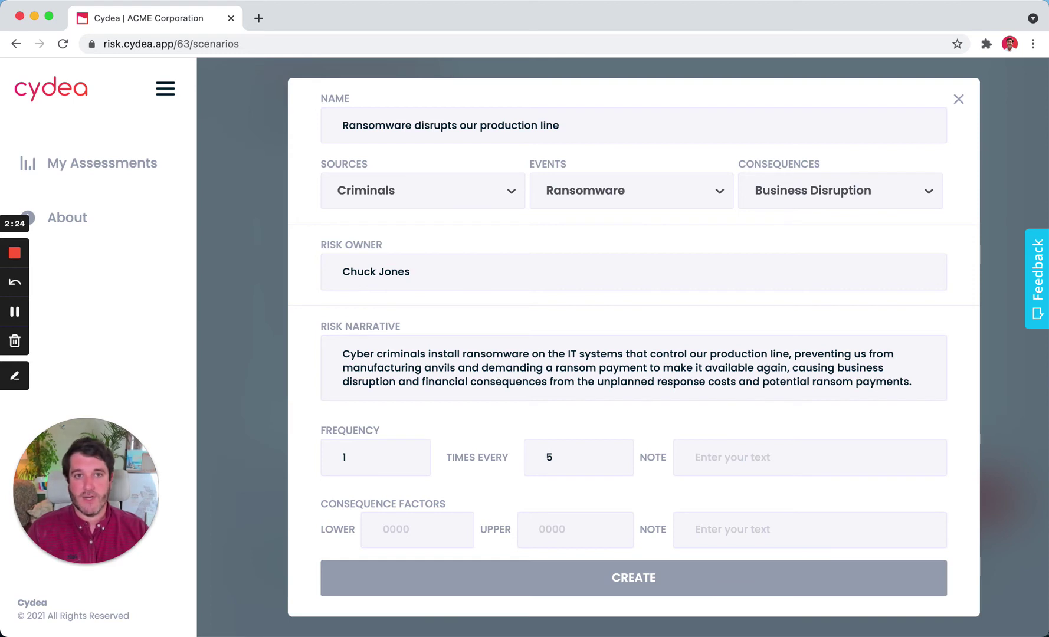
key(Tab)
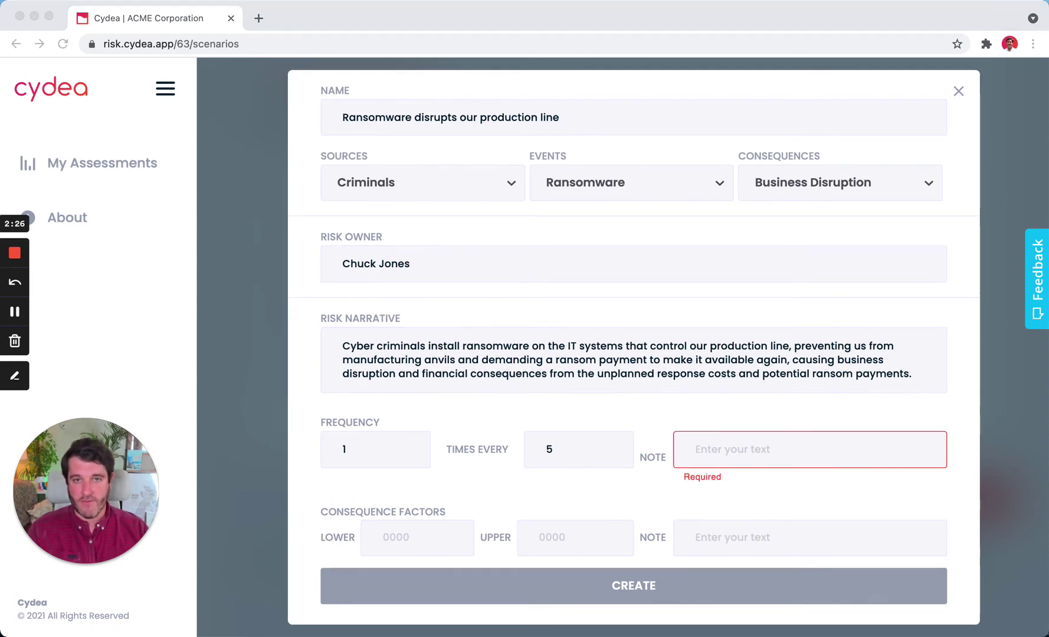
click(726, 436)
key(super+v)
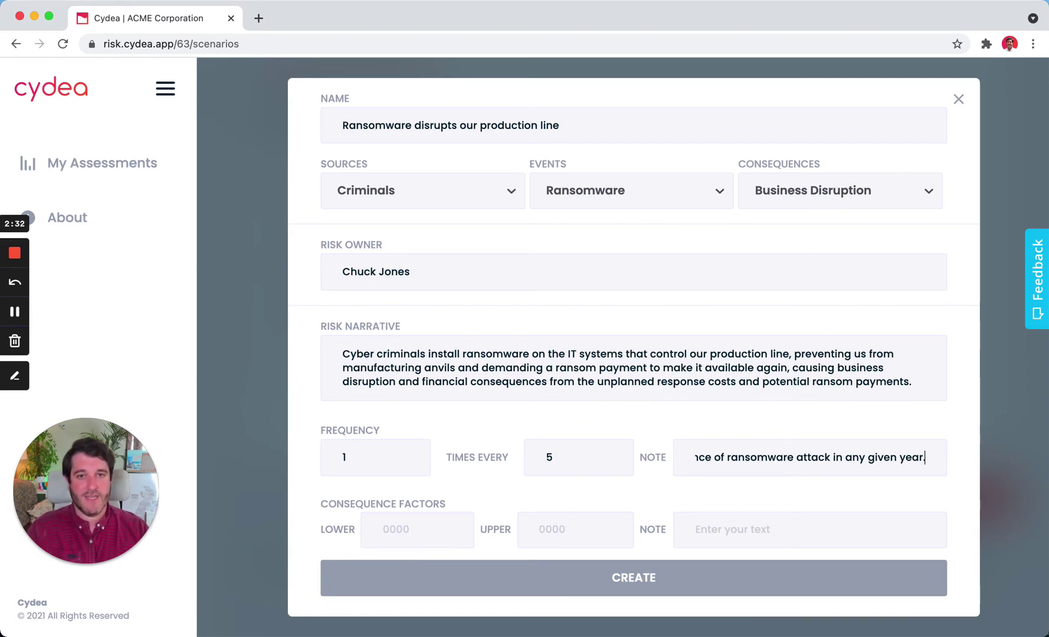
key(super+Tab)
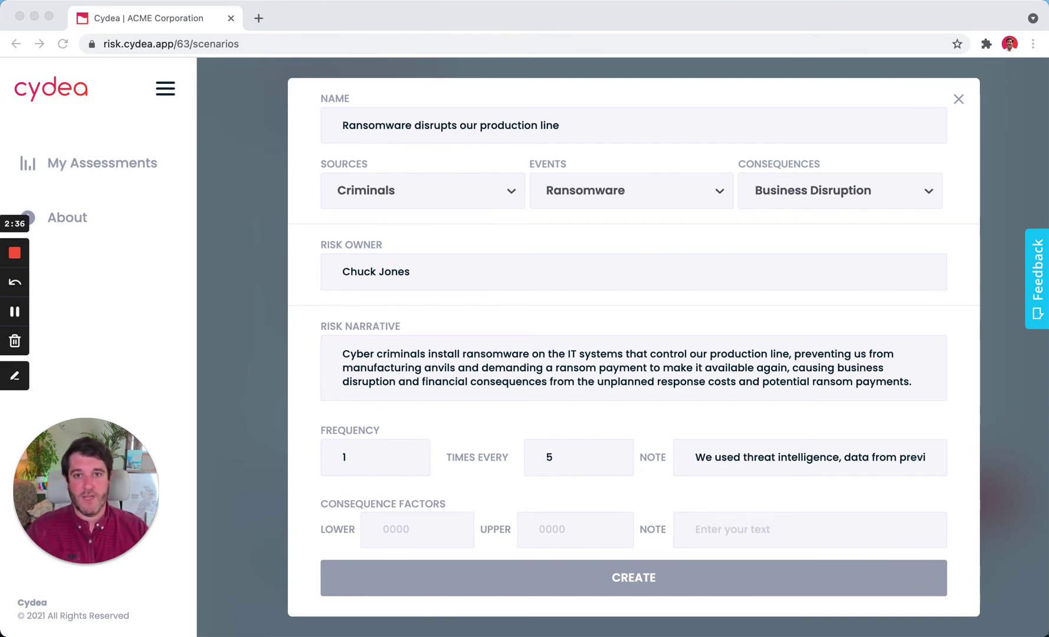
Set the scenario's consequence factors to a lower bound of 5000000 and an upper bound of 15000000.
click(385, 526)
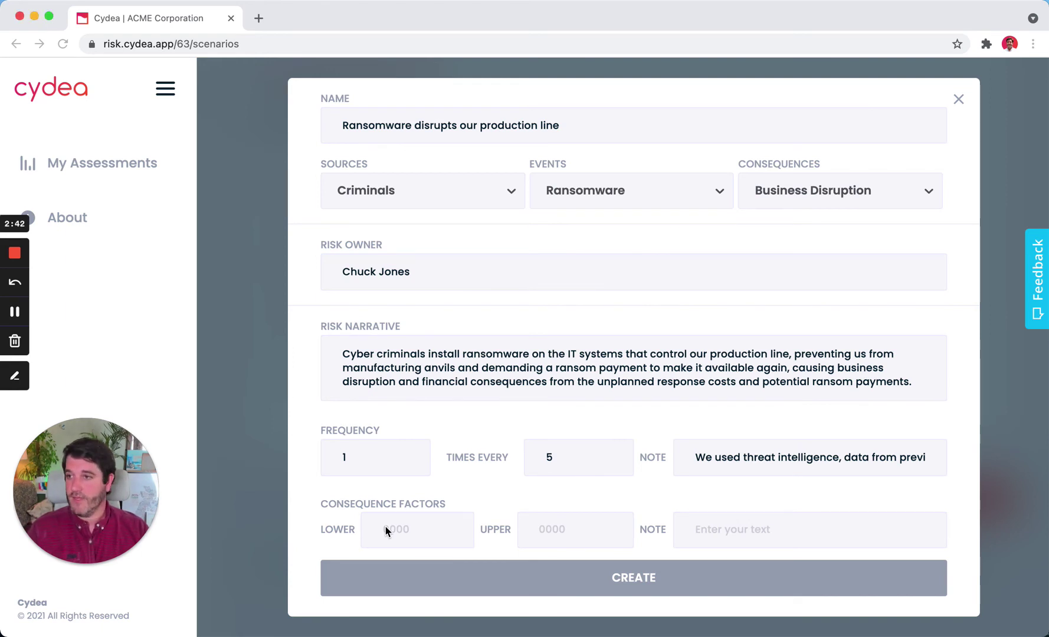
text(1)
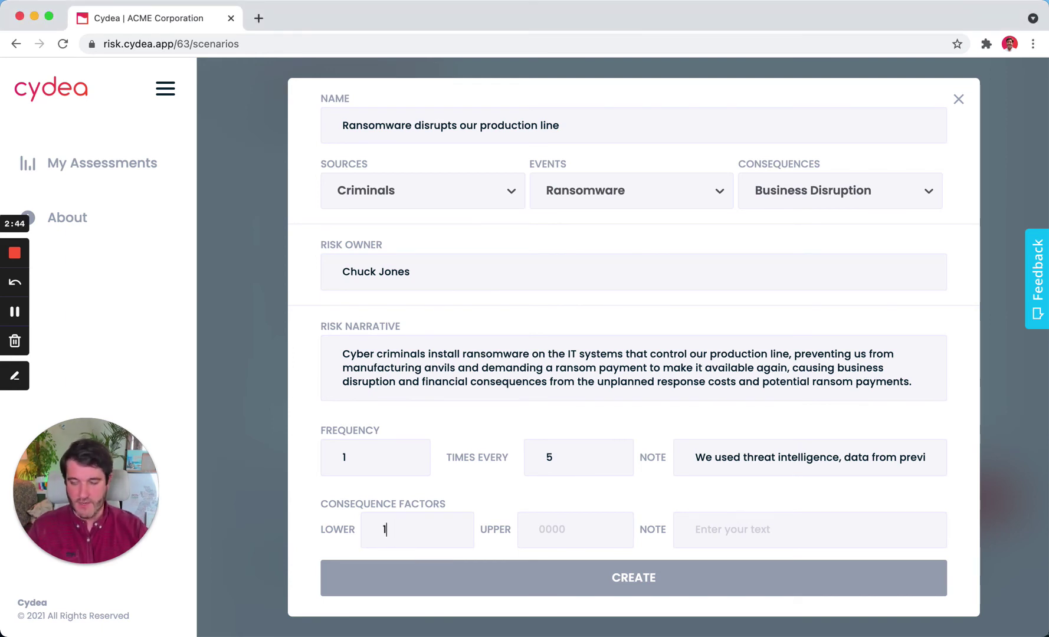
text(00000)
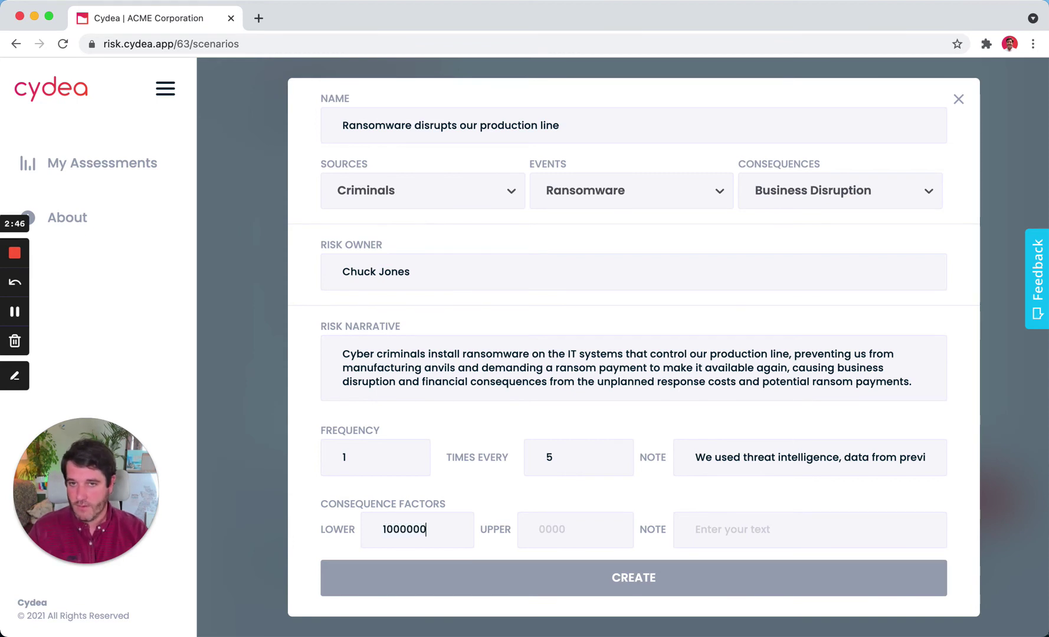
key(BackSpace)
key(BackSpace)
key(BackSpace)
key(BackSpace)
key(BackSpace)
key(BackSpace)
text(5000000)
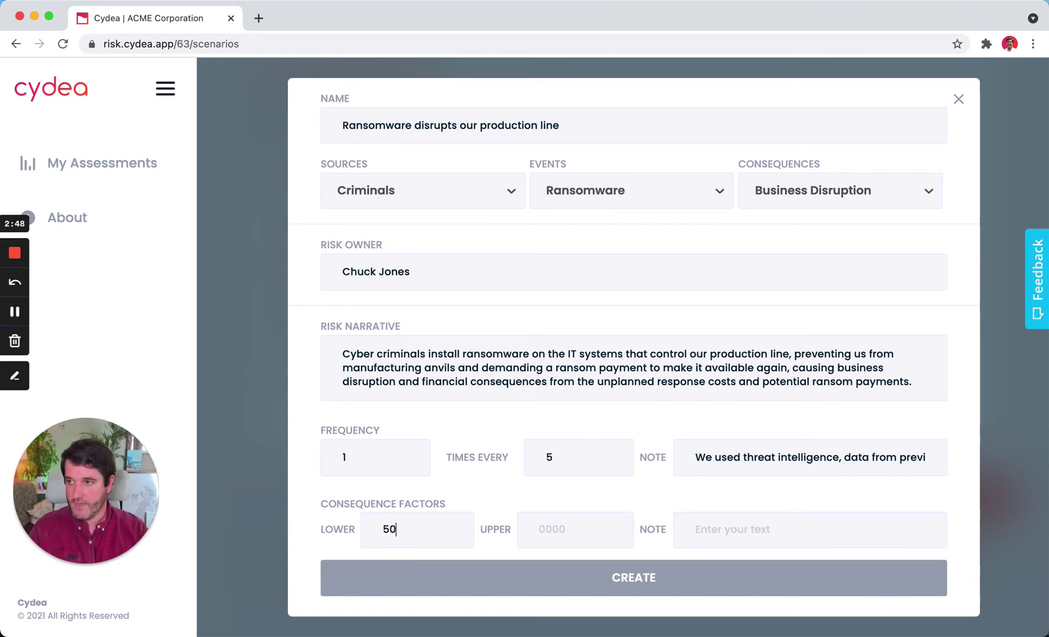
key(Tab)
text(15)
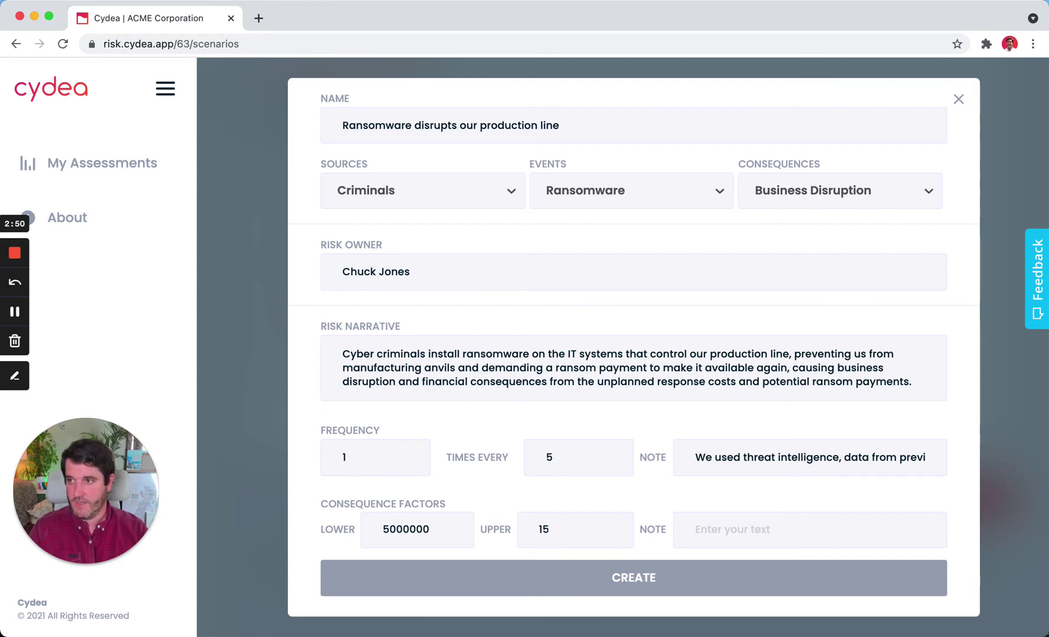
text(000000)
Paste the consequence note ending "average ransomware duration from Cydea." and create the risk scenario.
key(Tab)
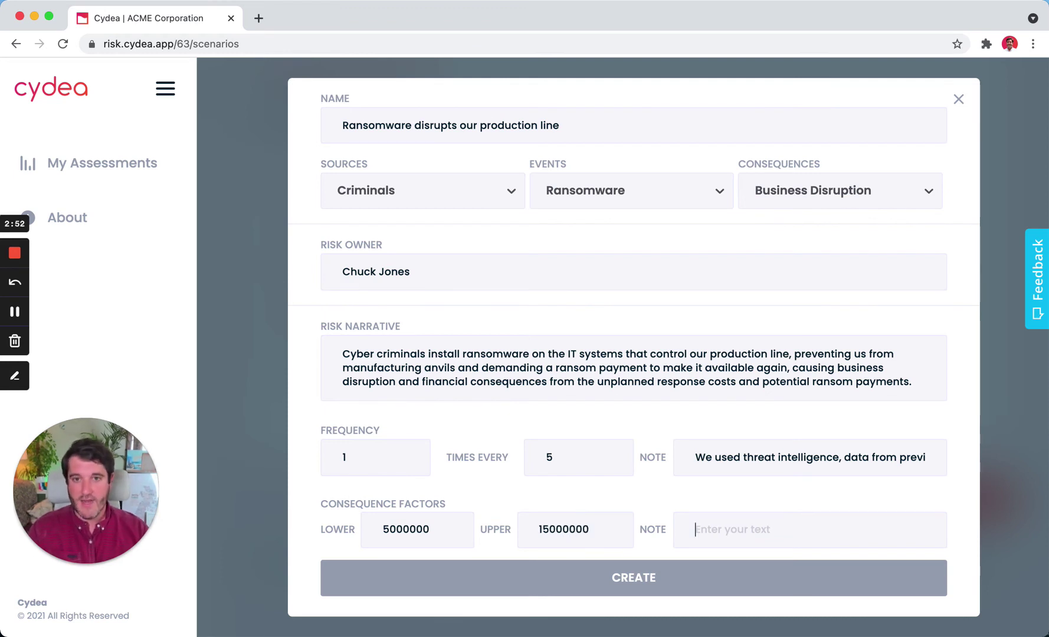
key(super+v)
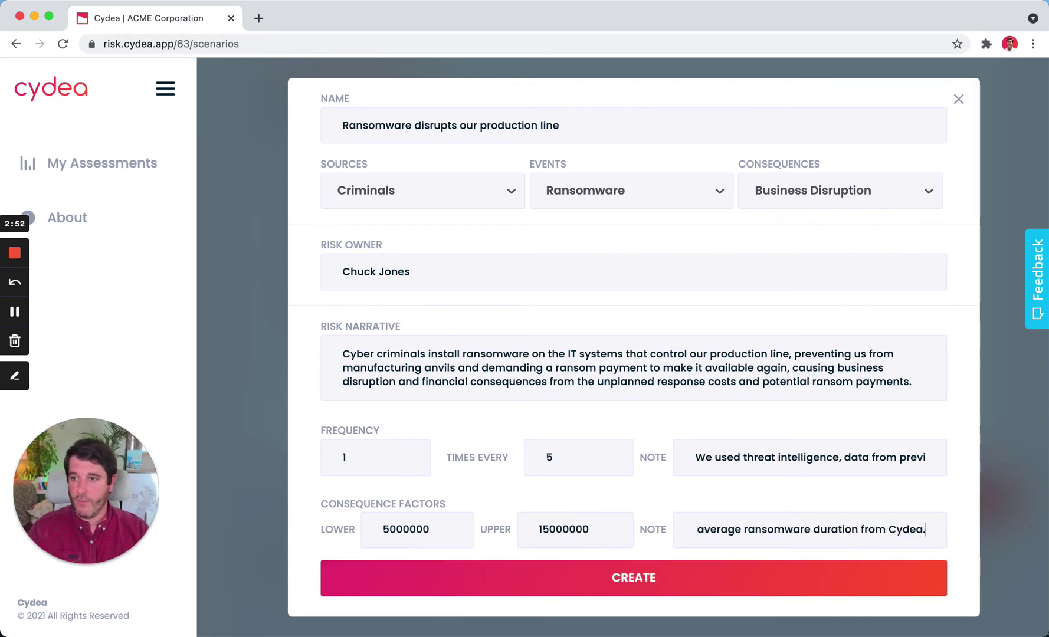
click(653, 591)
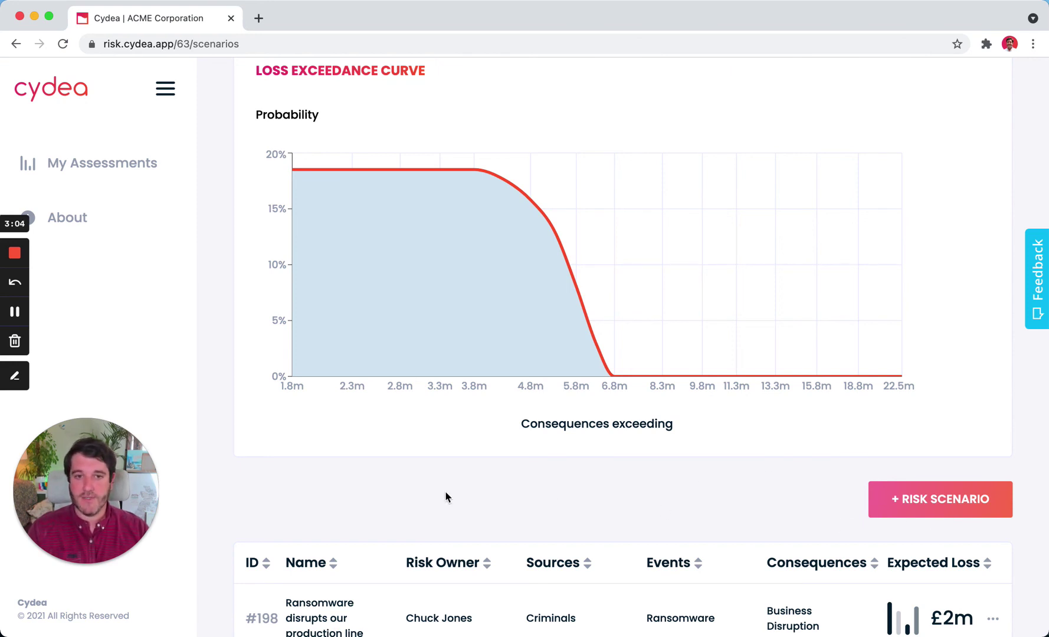
Open the "Ransomware disrupts our production line" scenario and review its risk statement, loss exceedance curve and notes.
scroll(405, 490, down, 2)
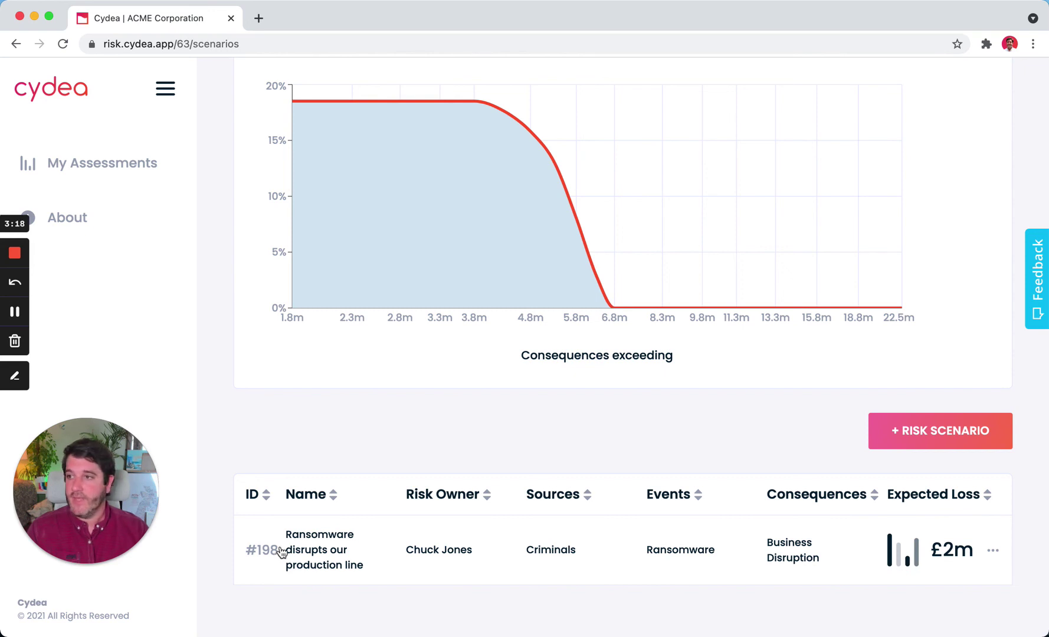
click(305, 550)
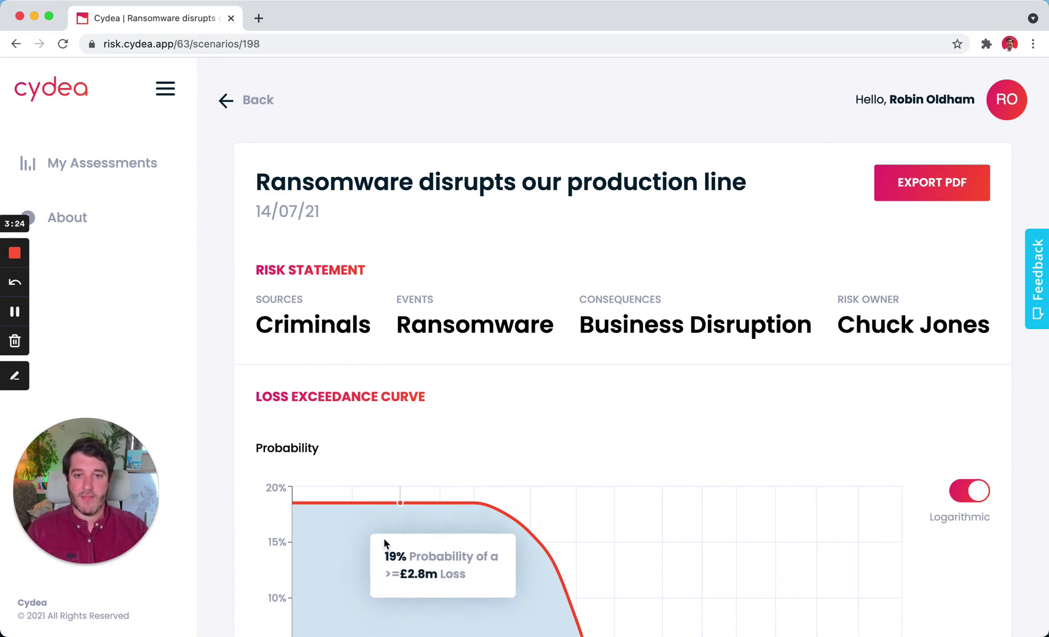
scroll(385, 543, down, 1)
scroll(384, 539, down, 7)
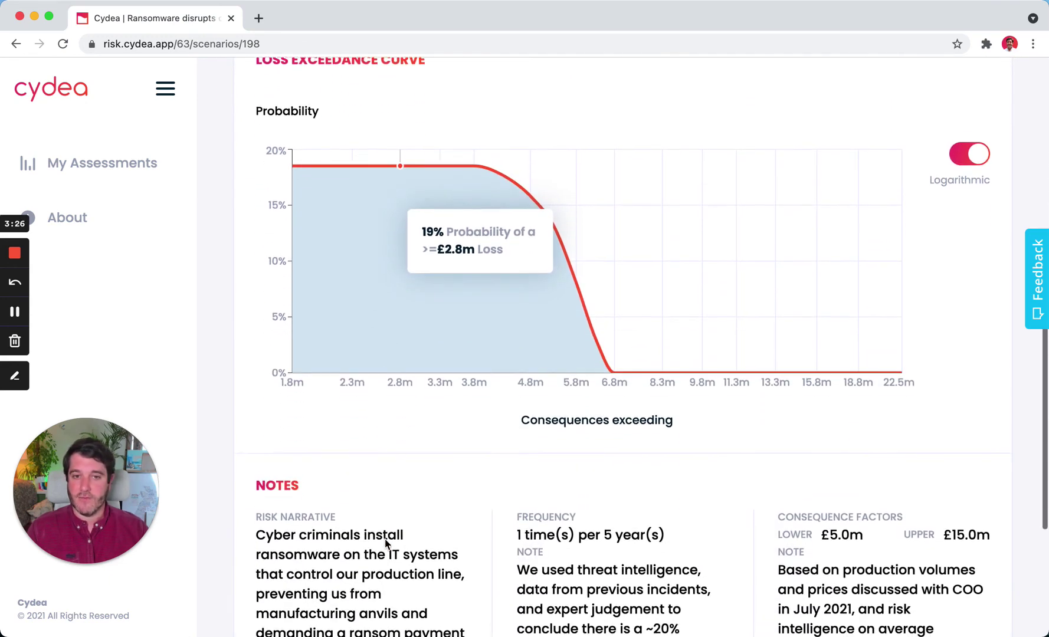
scroll(386, 543, down, 1)
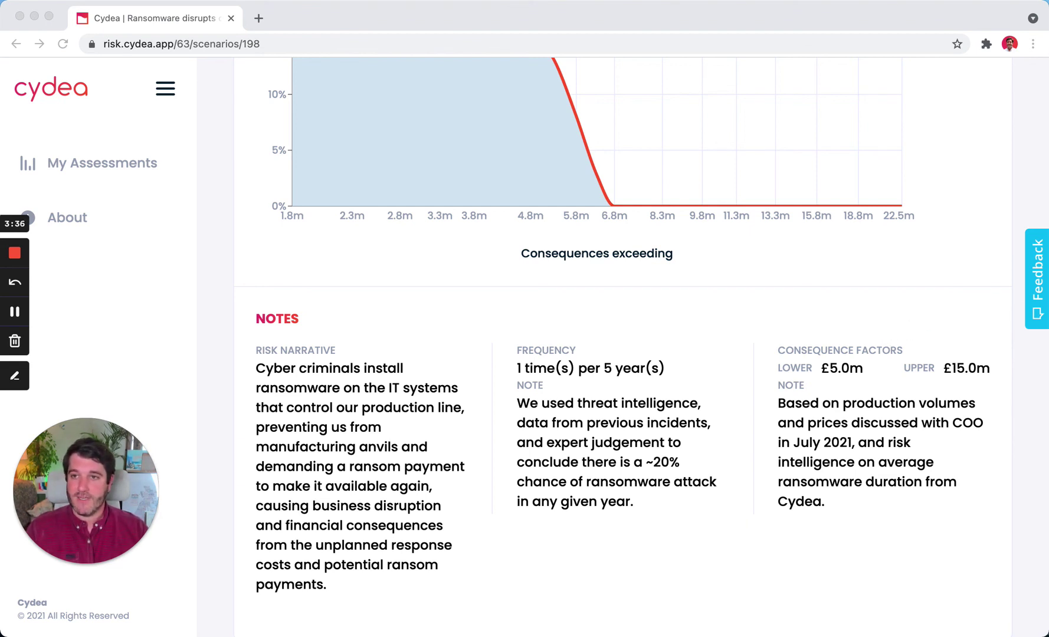
Open the feedback form from the scenario's detail page.
click(1037, 291)
click(1037, 291)
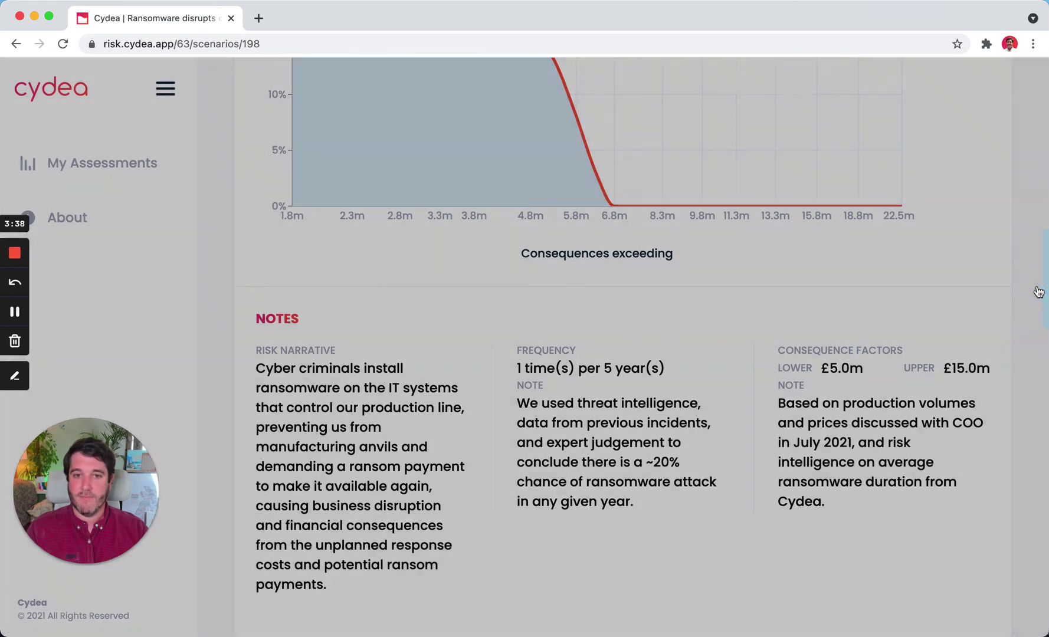